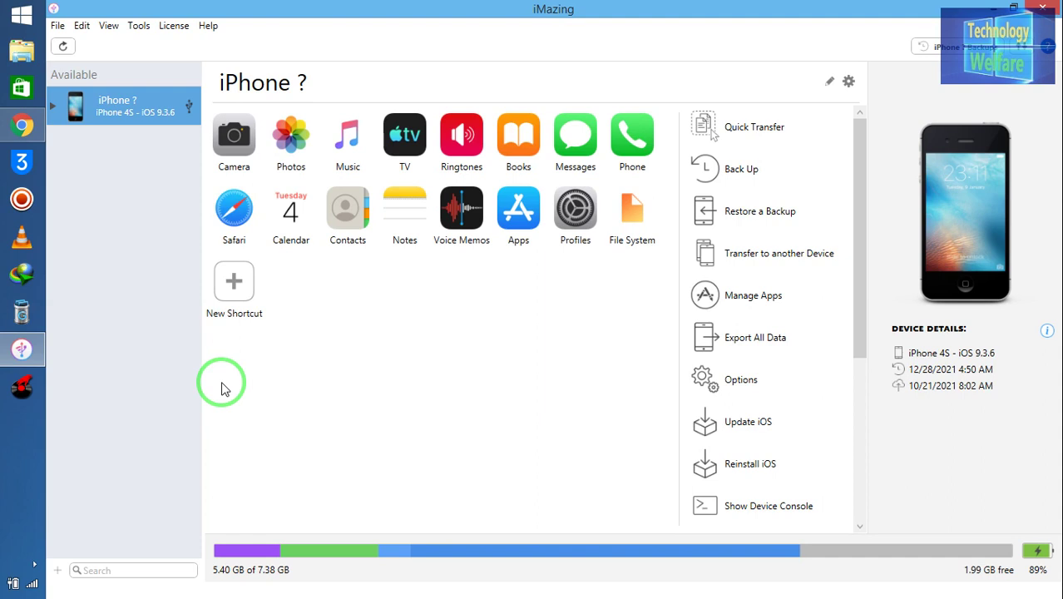
Step: View the Quick Transfer screen for the connected iPhone and leave it without choosing any files
click(720, 124)
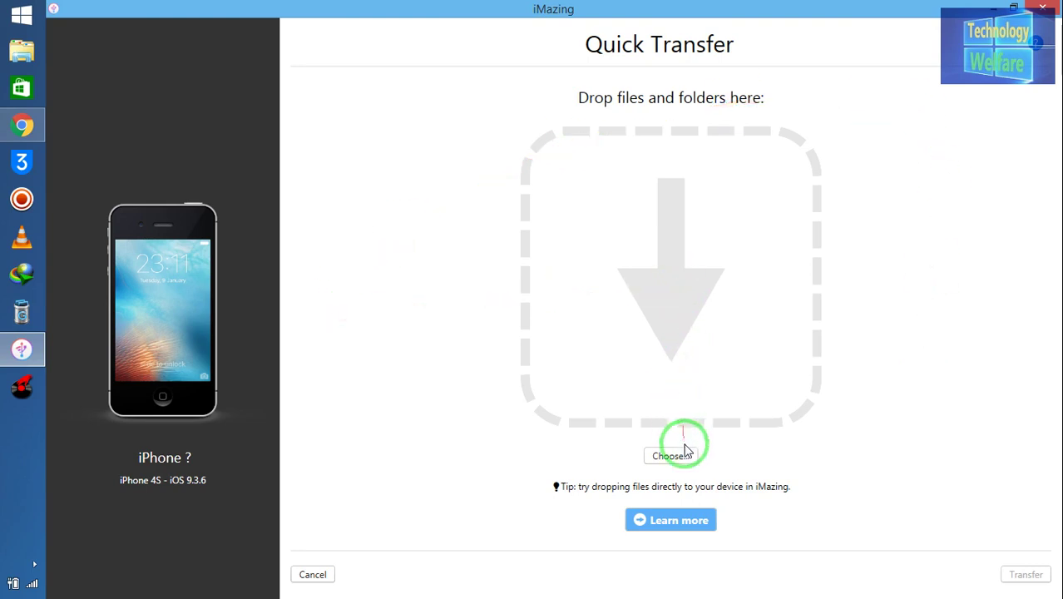
mouse_move(32, 586)
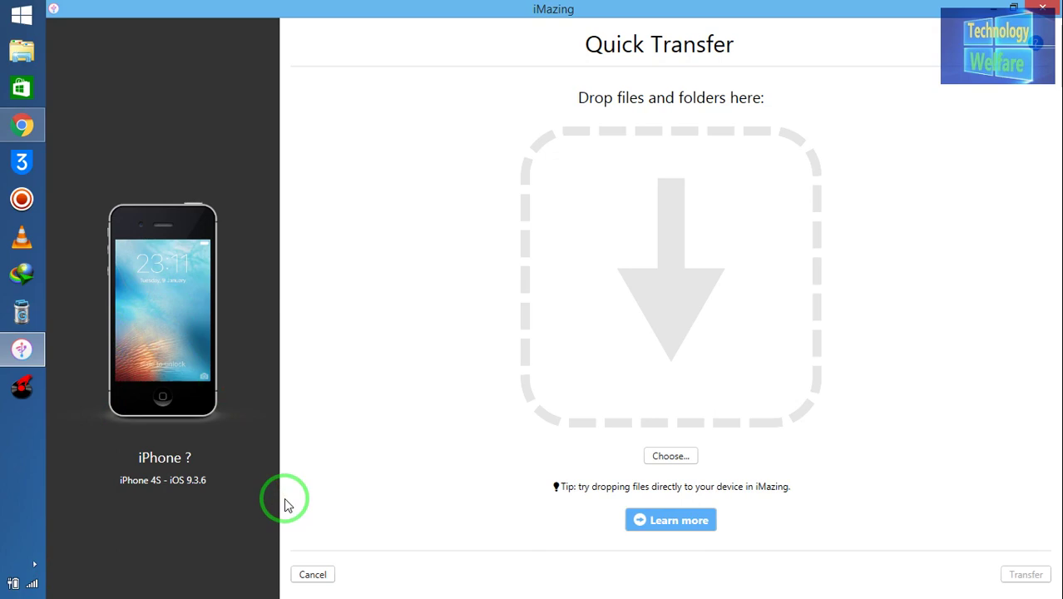
click(314, 576)
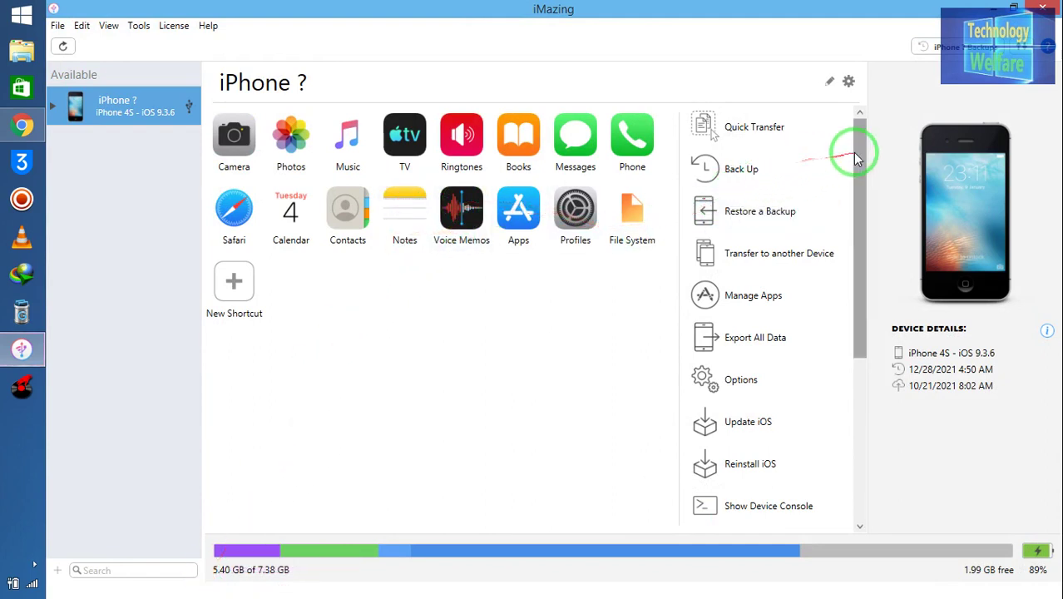
Step: Review the iPhone's backup options and the Restore a Backup screen, cancelling out of both
click(730, 173)
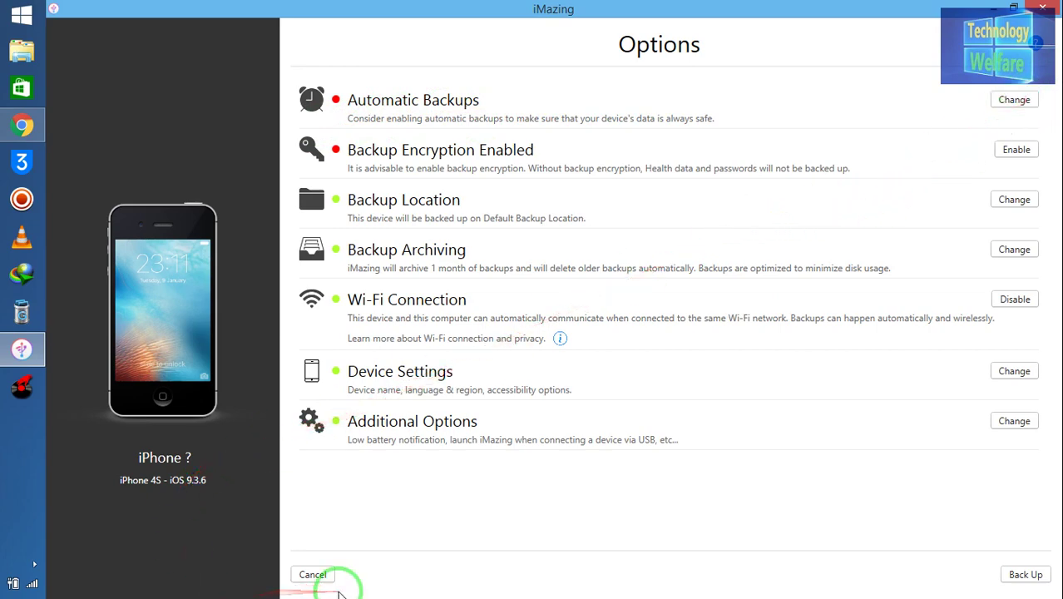
click(311, 574)
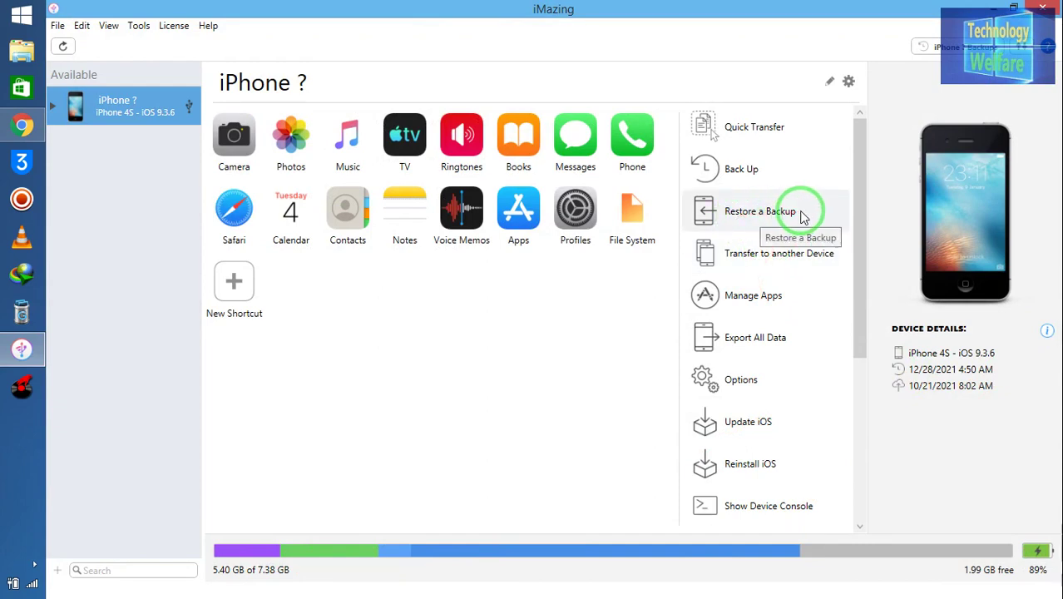
click(747, 218)
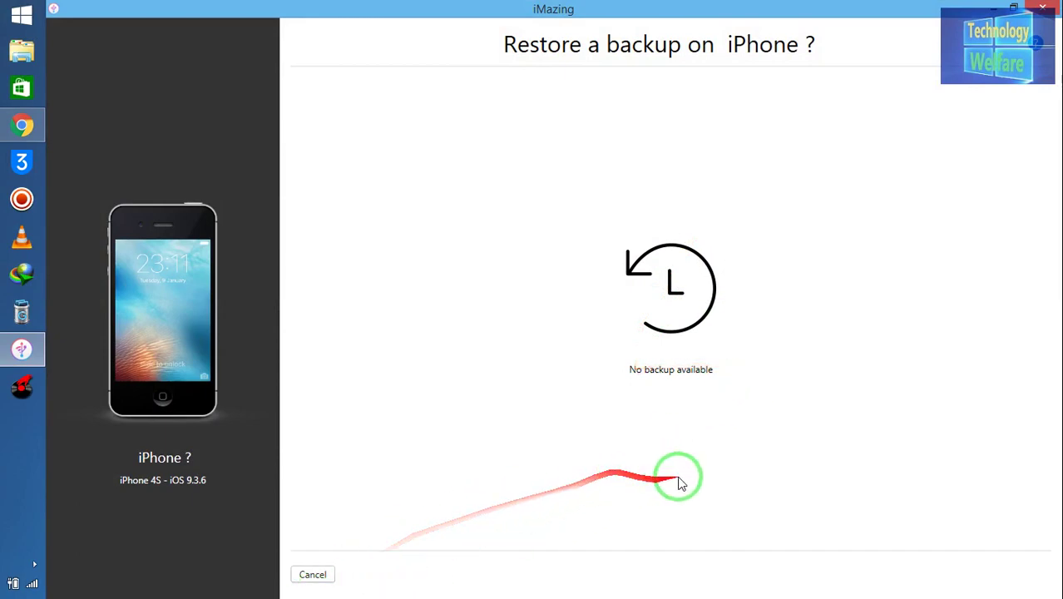
click(311, 574)
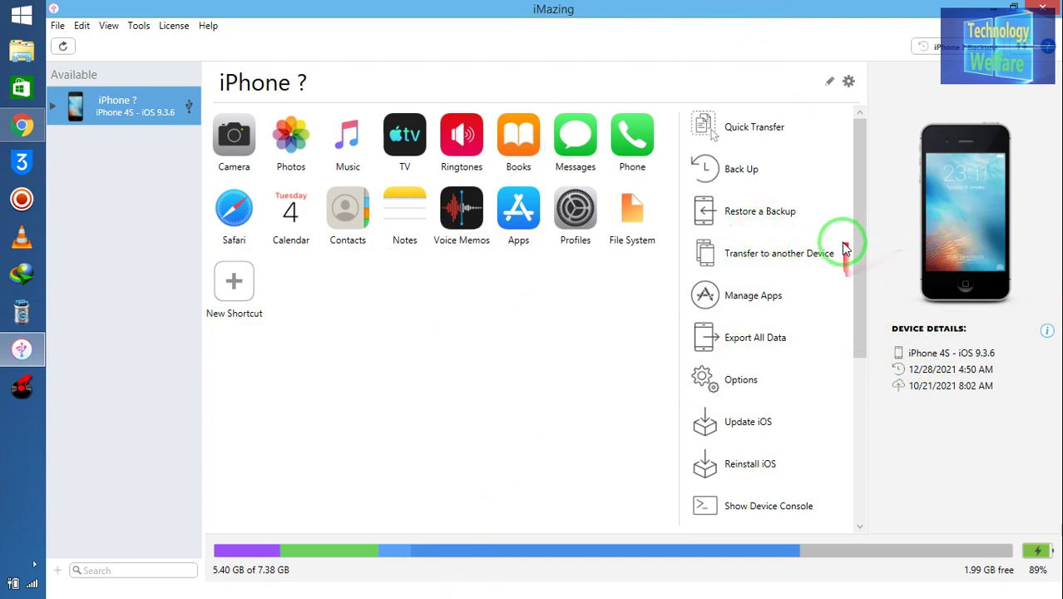
Step: Prepare to erase all content on the iPhone by entering 42 as the confirmation, and cancel the erase
scroll(859, 212, down, 1)
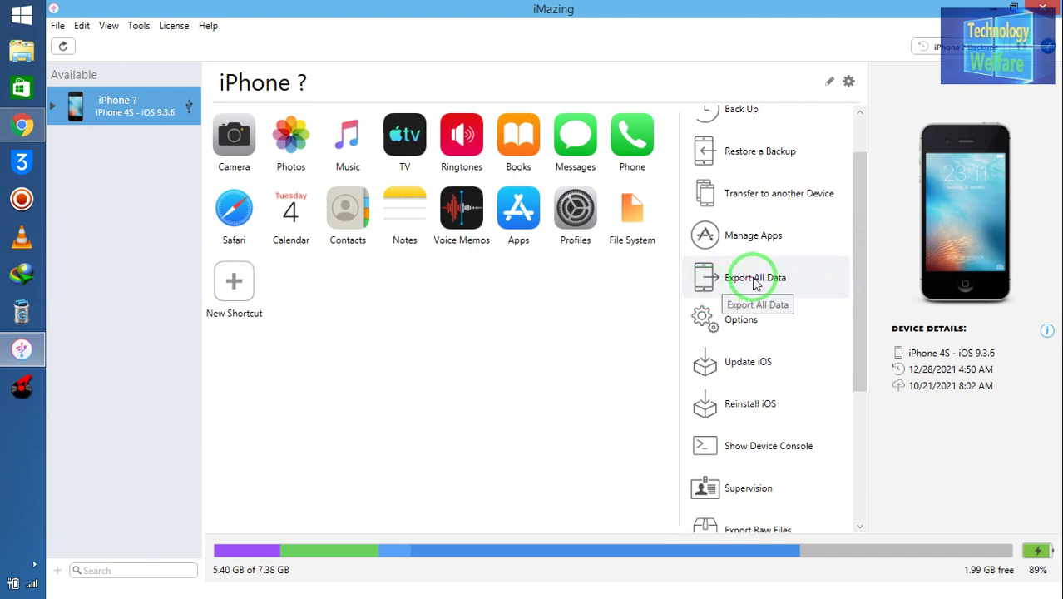
drag(861, 241, 866, 408)
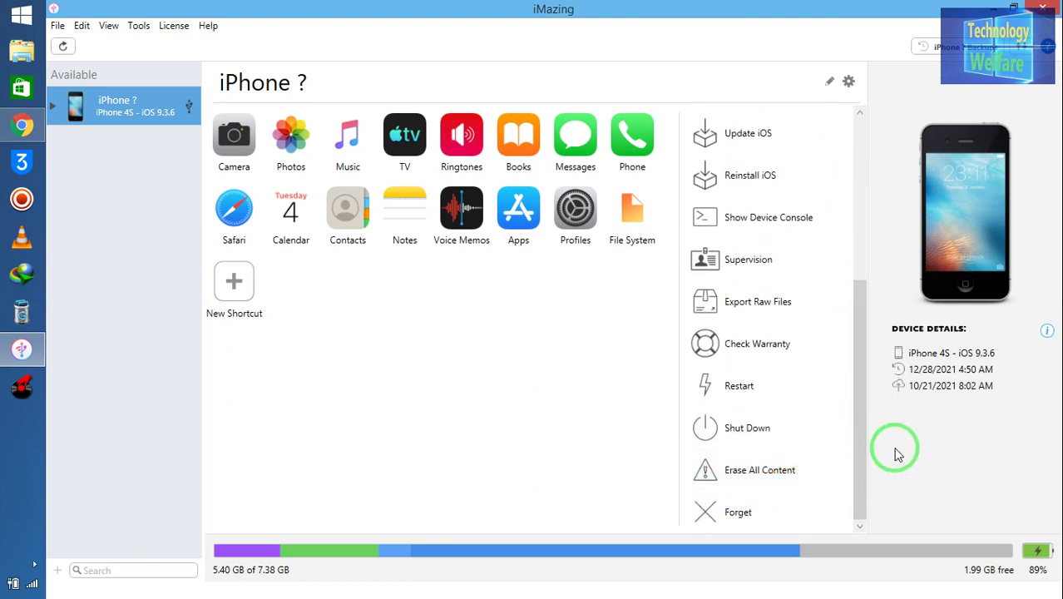
mouse_move(859, 420)
mouse_down()
mouse_move(847, 281)
mouse_move(861, 209)
mouse_move(884, 435)
mouse_up()
click(749, 470)
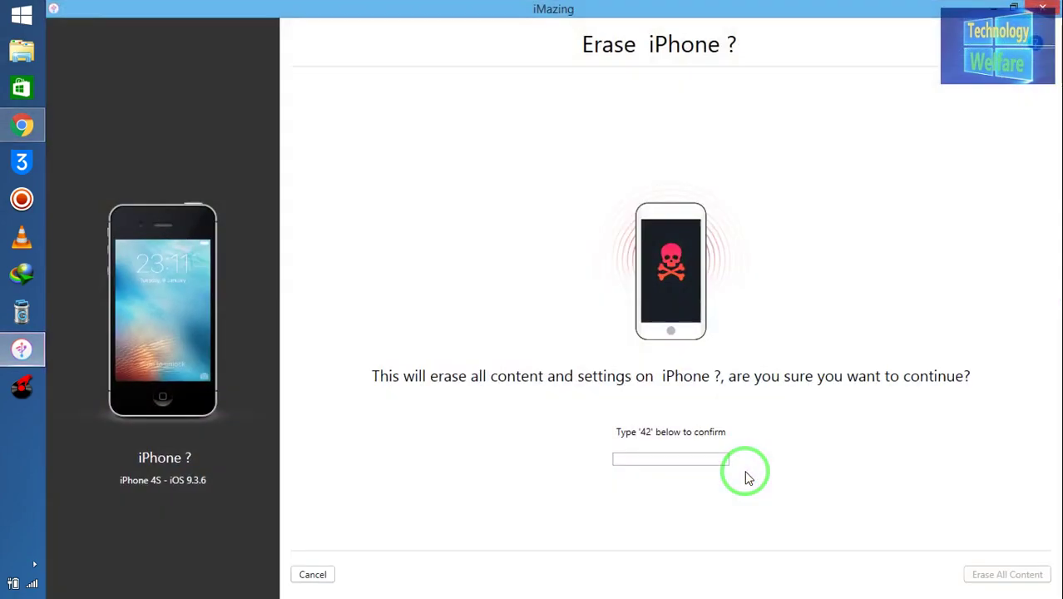
click(636, 459)
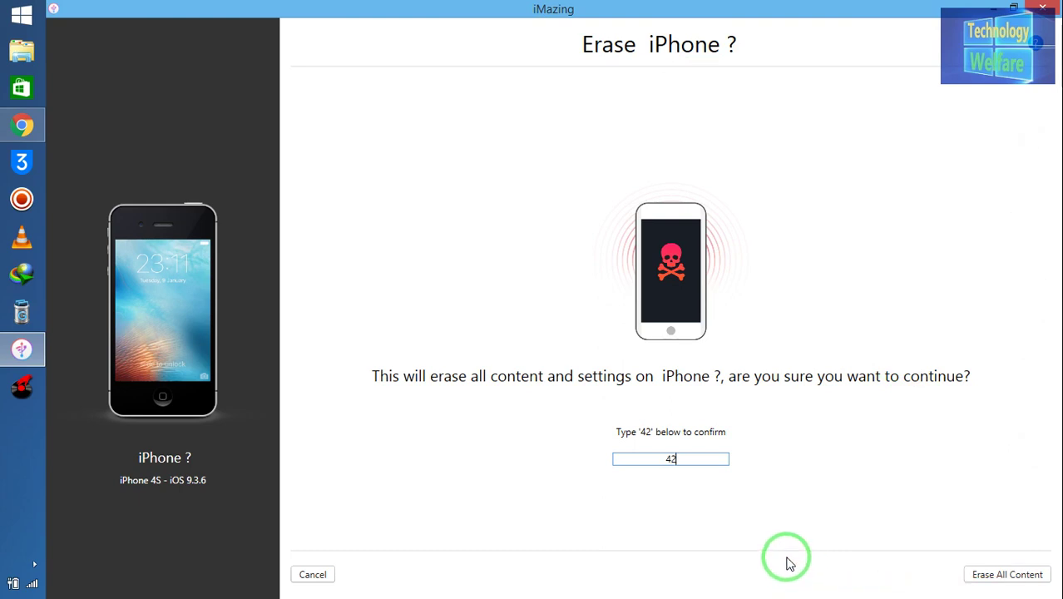
click(308, 576)
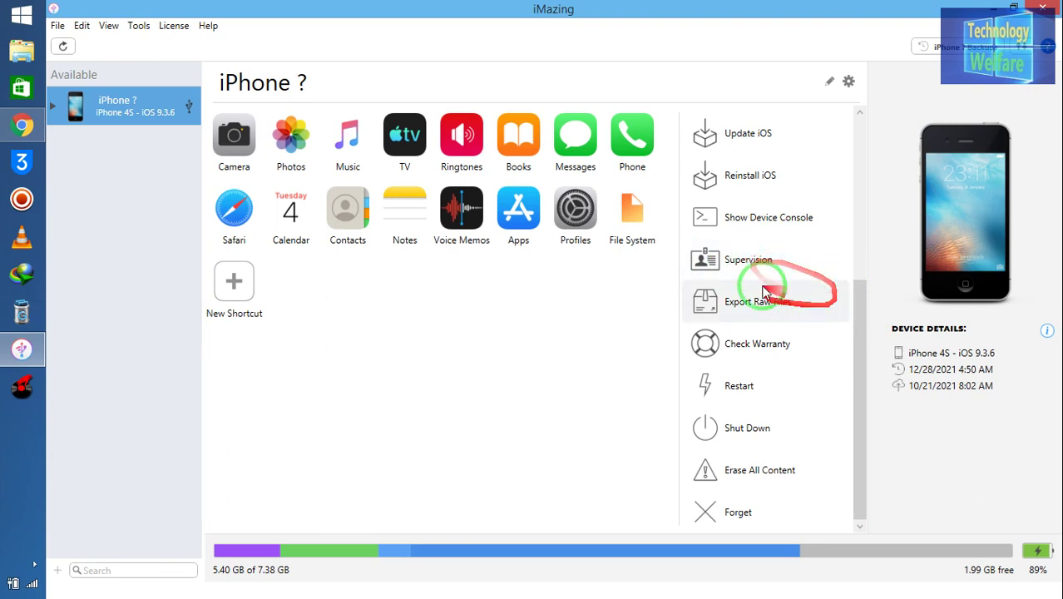
Step: Check the Update iOS screen for the iPhone and leave it without installing an update
drag(856, 330, 855, 288)
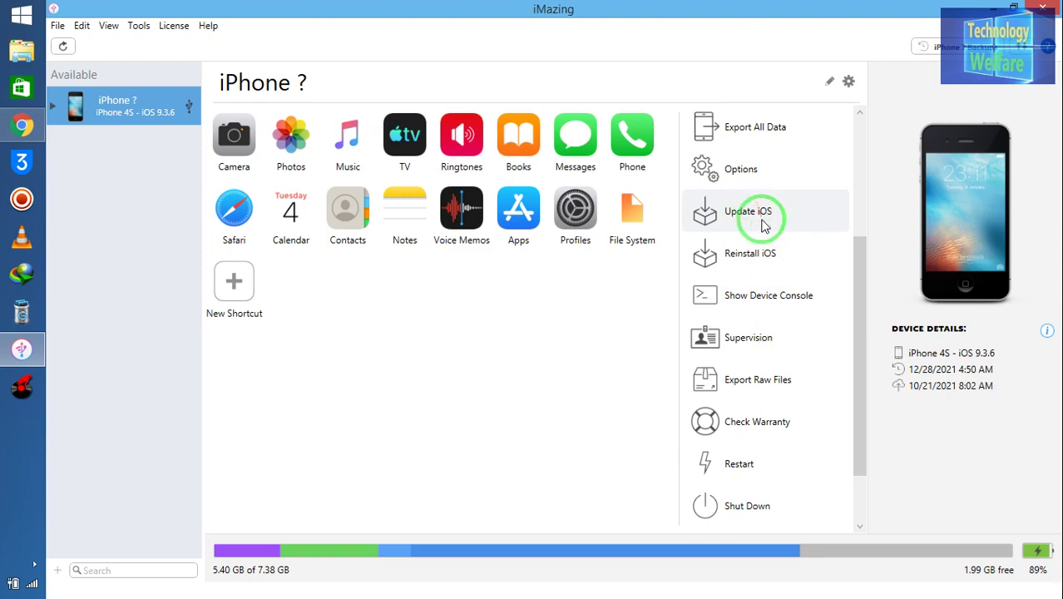
click(738, 218)
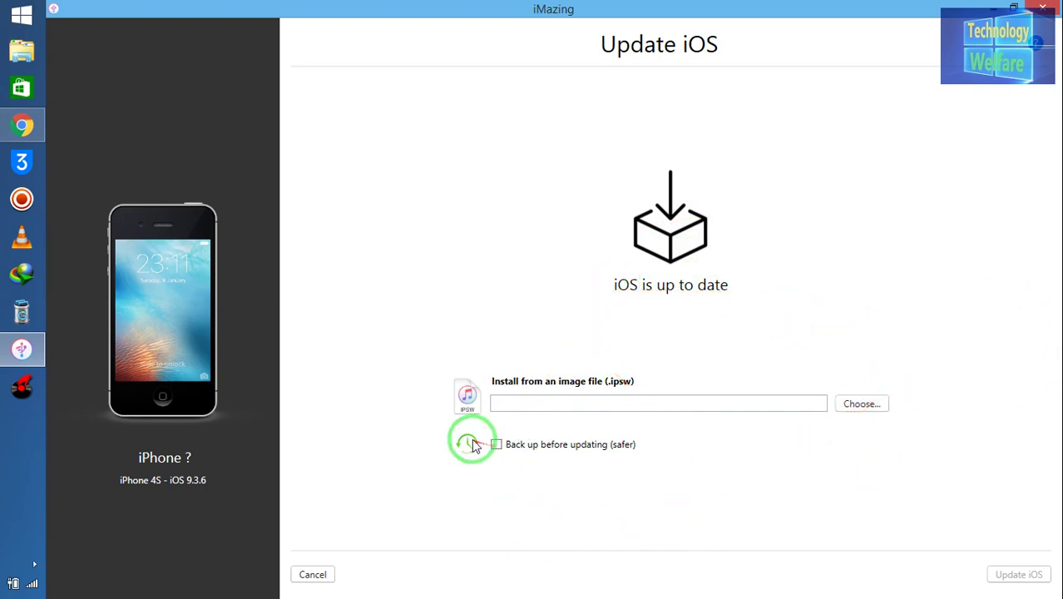
click(327, 572)
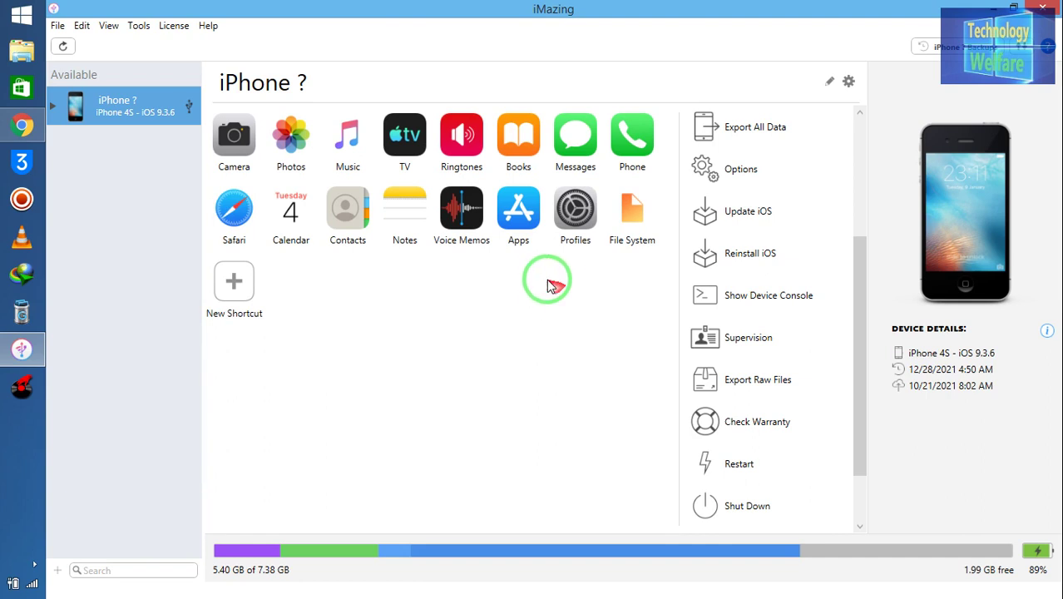
Step: Start the Reinstall iOS process and continue past the warning to put the iPhone into recovery mode
click(704, 268)
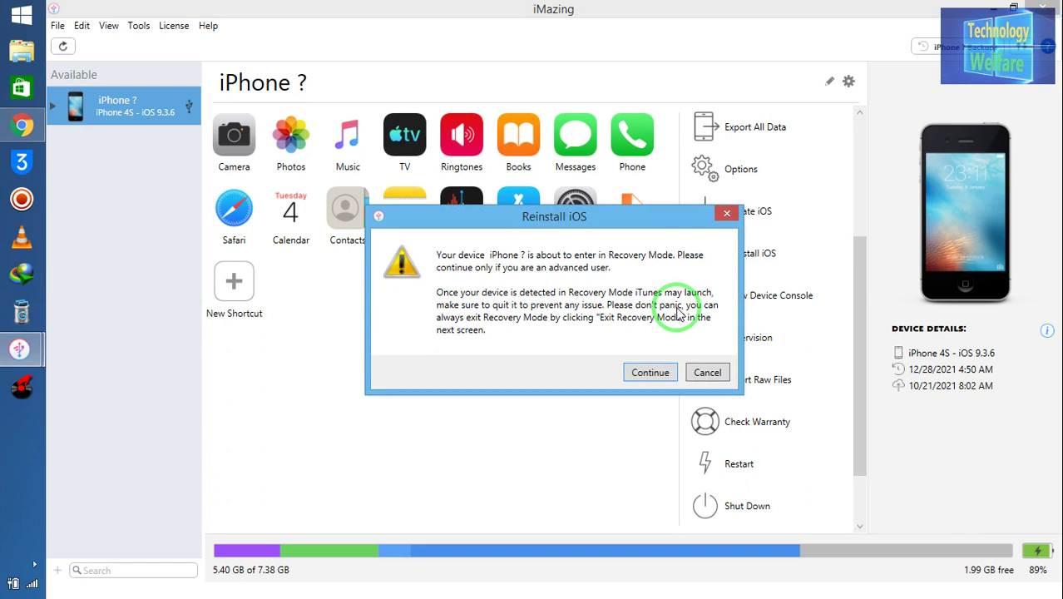
click(645, 375)
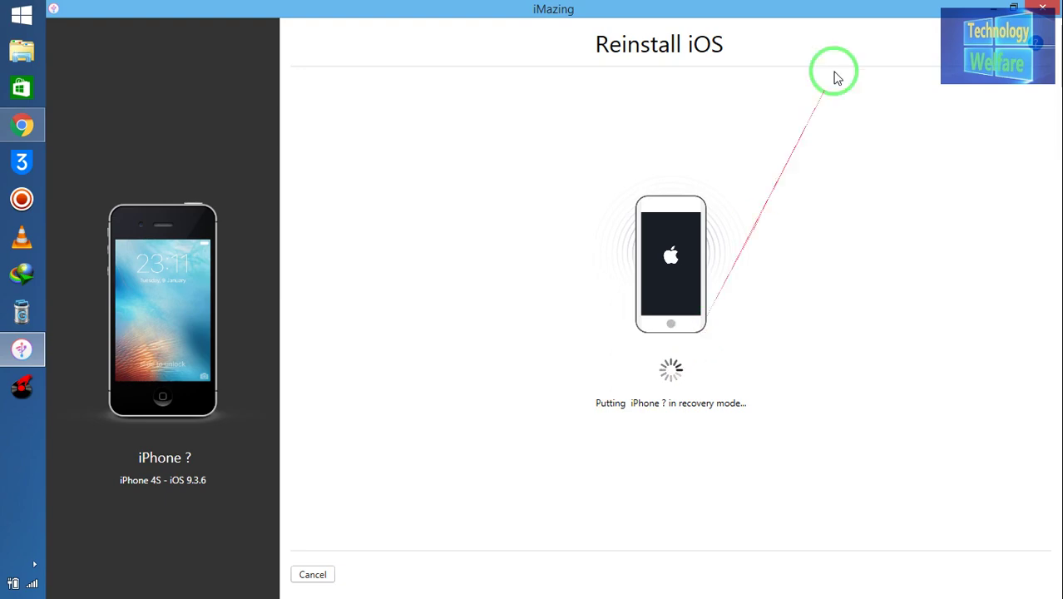
drag(678, 15, 534, 44)
click(863, 33)
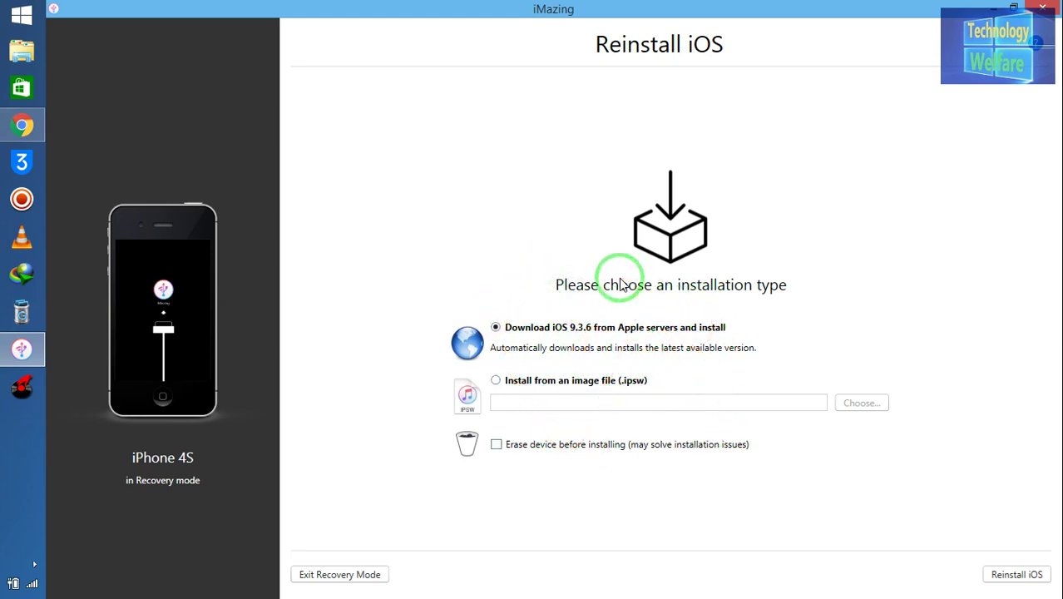
Step: Try installing iOS from an .ipsw image file, close the file selection without choosing one, and exit recovery mode
click(498, 381)
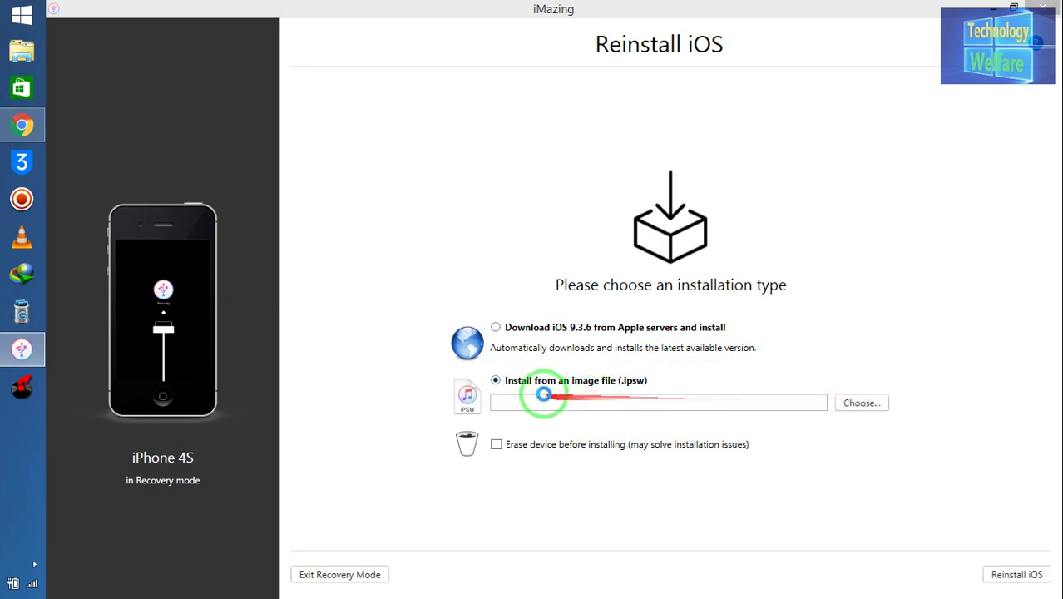
click(863, 402)
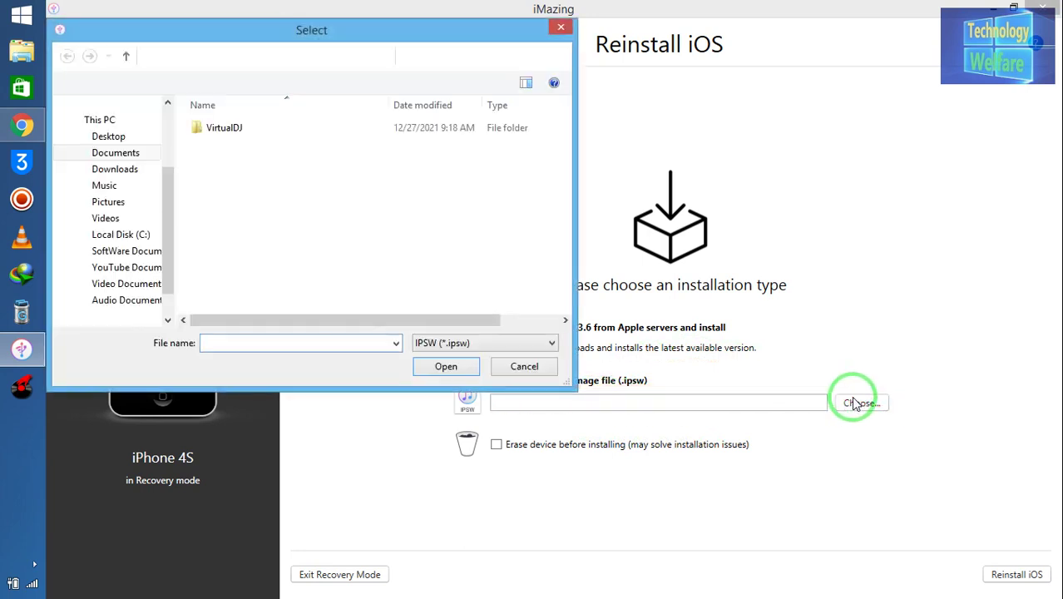
click(560, 28)
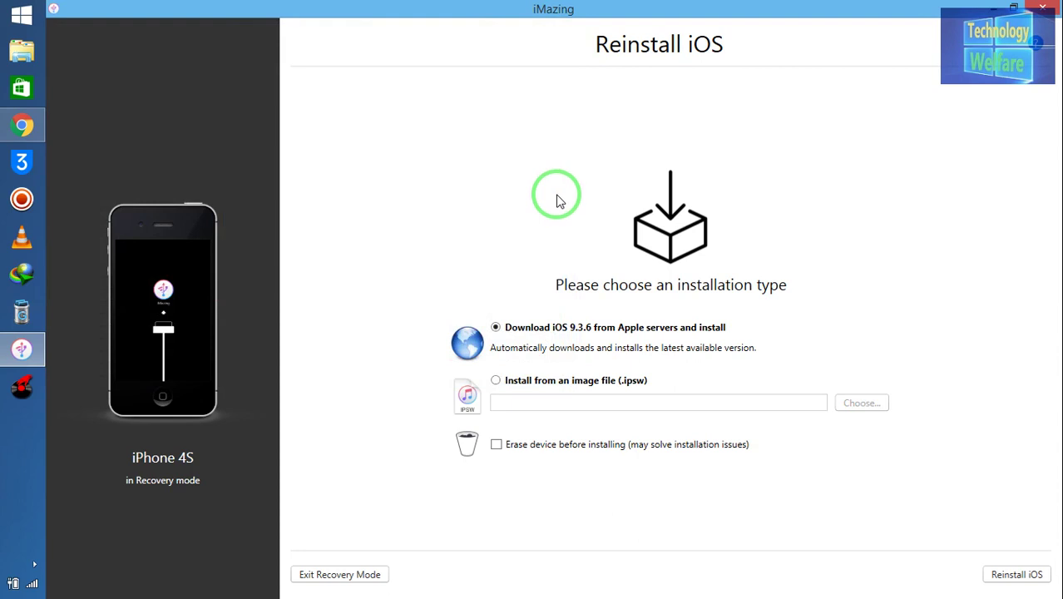
mouse_move(557, 199)
mouse_down()
mouse_move(570, 344)
mouse_move(890, 543)
mouse_move(303, 576)
mouse_move(344, 562)
mouse_move(305, 587)
mouse_move(587, 423)
mouse_move(456, 316)
mouse_move(301, 582)
mouse_move(367, 568)
mouse_up()
click(345, 576)
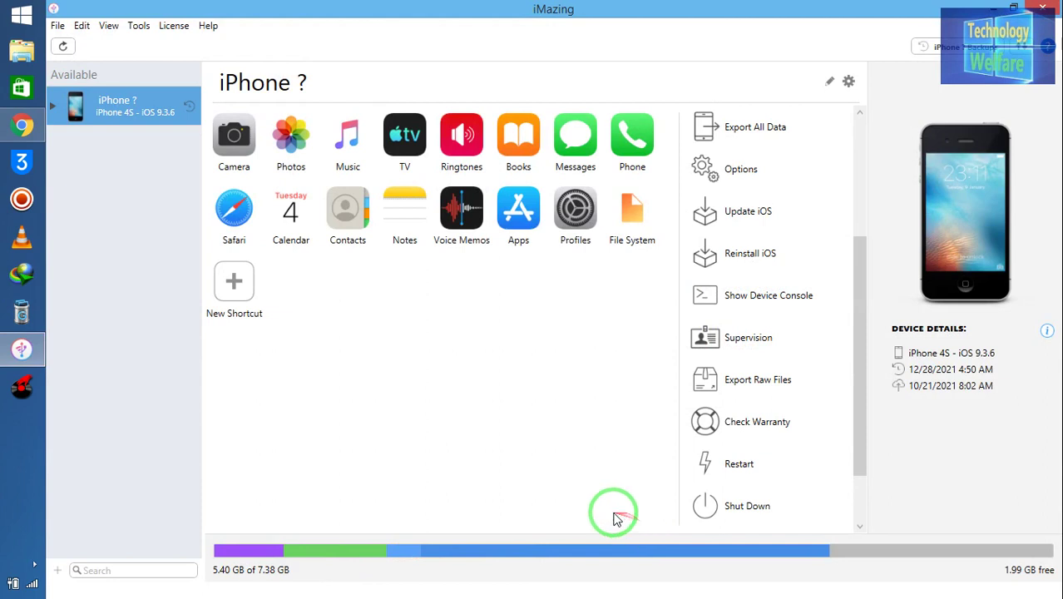
Step: Look through the list of device actions, from Restore a Backup down to Forget
drag(557, 592, 693, 161)
mouse_move(857, 10)
mouse_down()
mouse_move(831, 253)
mouse_move(855, 257)
mouse_move(840, 197)
mouse_move(763, 225)
mouse_move(759, 173)
mouse_up()
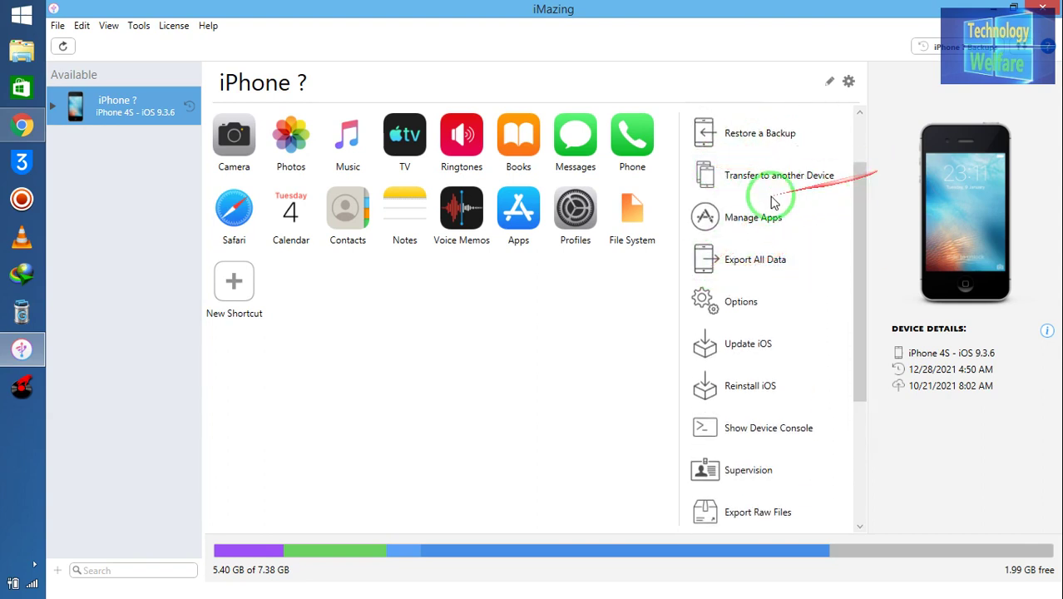
mouse_move(859, 248)
mouse_down()
mouse_move(835, 387)
mouse_move(728, 430)
mouse_up()
drag(843, 361, 817, 398)
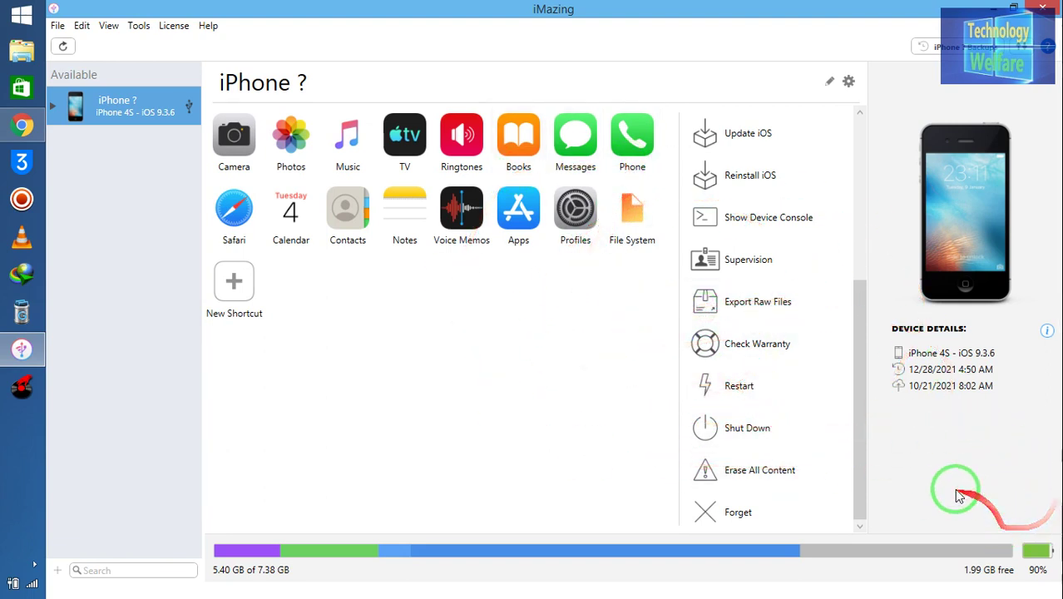
click(860, 378)
drag(858, 382, 867, 348)
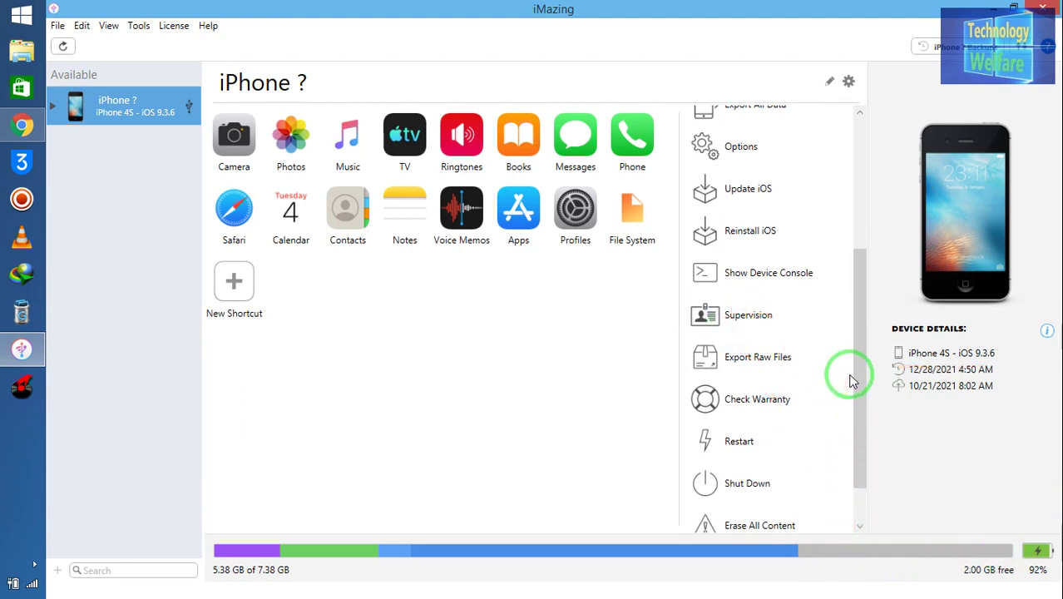
mouse_move(856, 361)
mouse_down()
mouse_move(862, 301)
mouse_move(858, 397)
mouse_up()
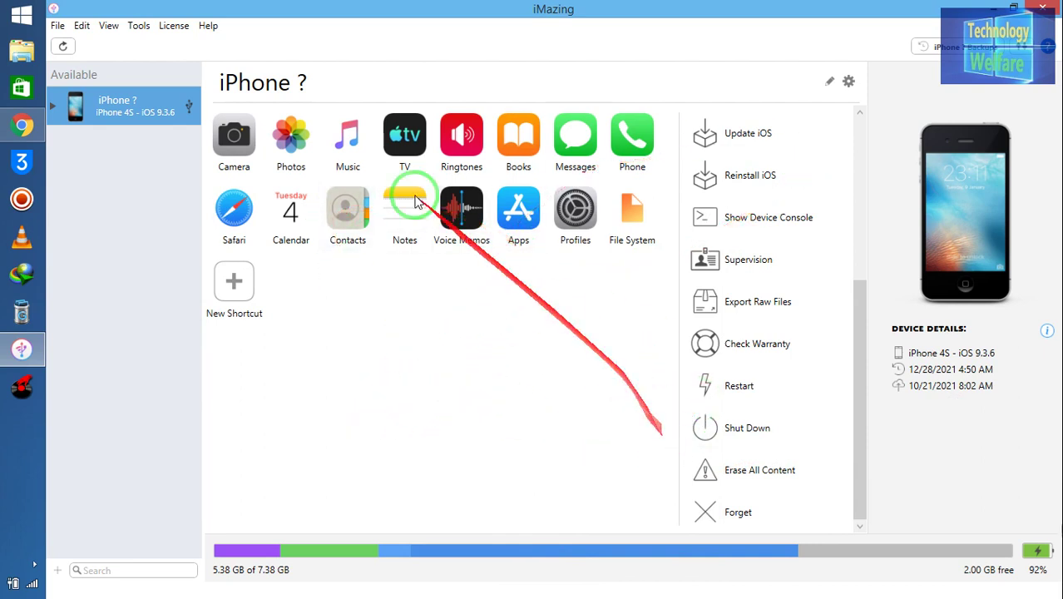
Step: Try to import the mp3 folder from Audio Document (G:) into the iPhone's music library, skip a duplicate song, and cancel the import
click(347, 138)
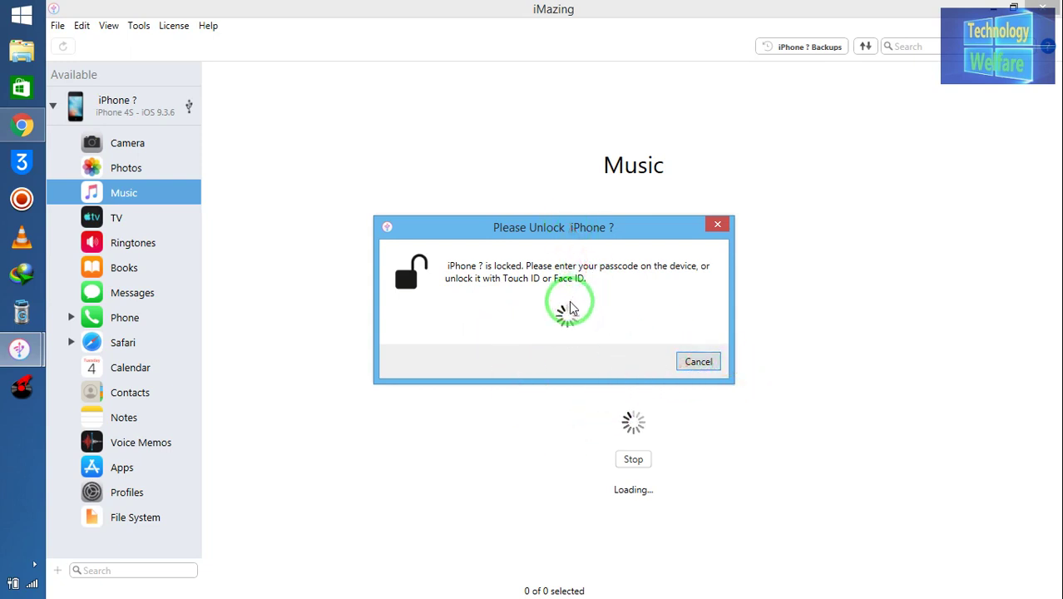
click(697, 361)
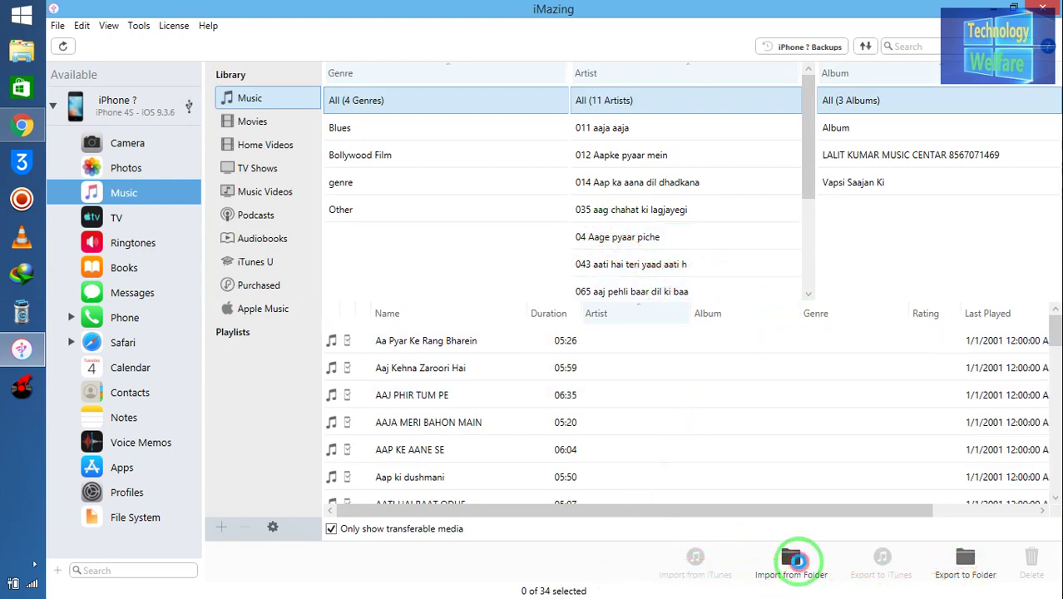
click(796, 561)
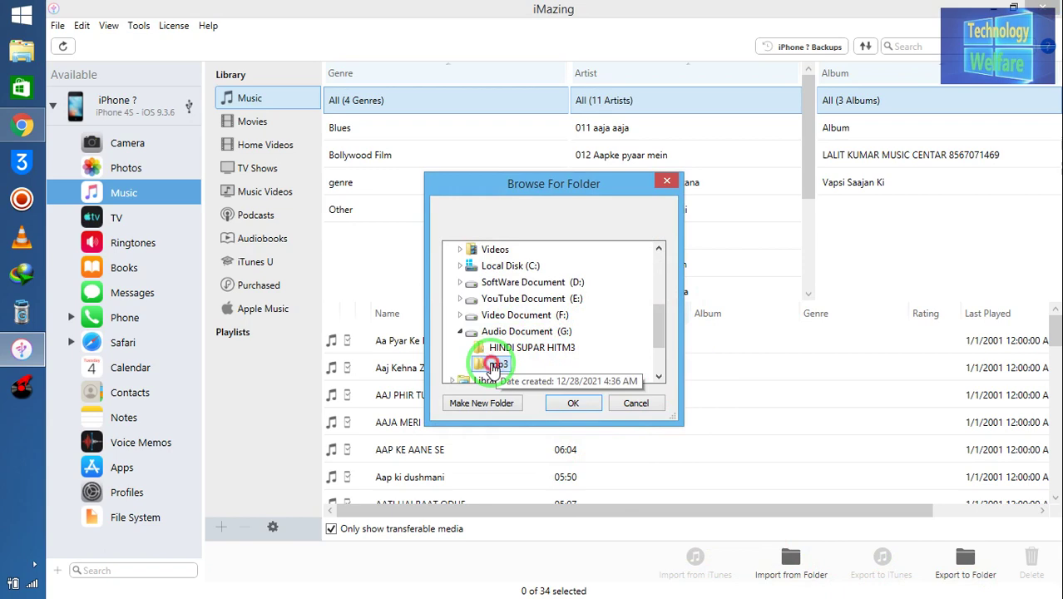
click(572, 401)
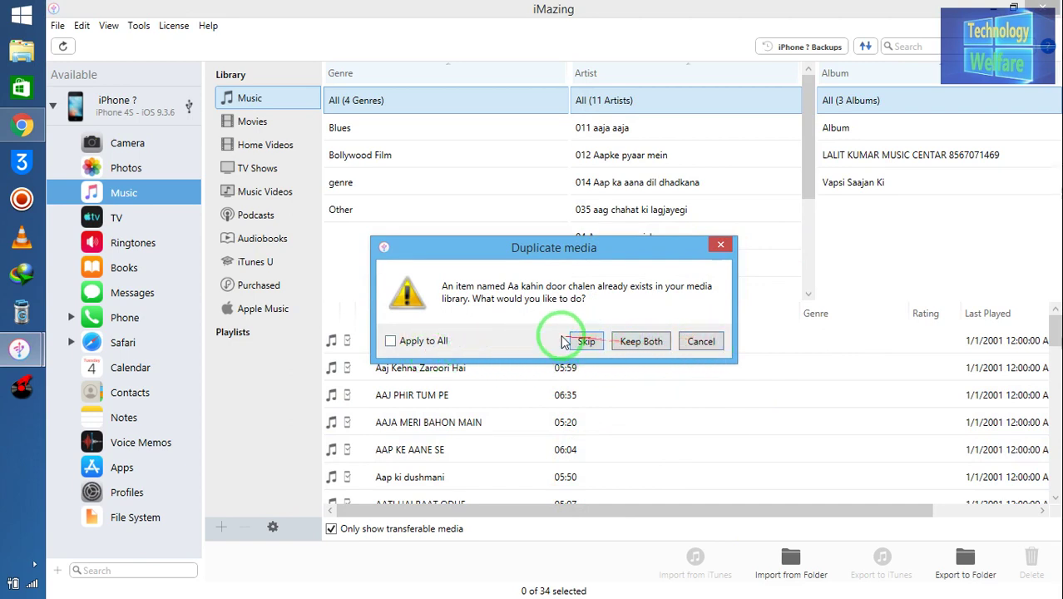
click(585, 342)
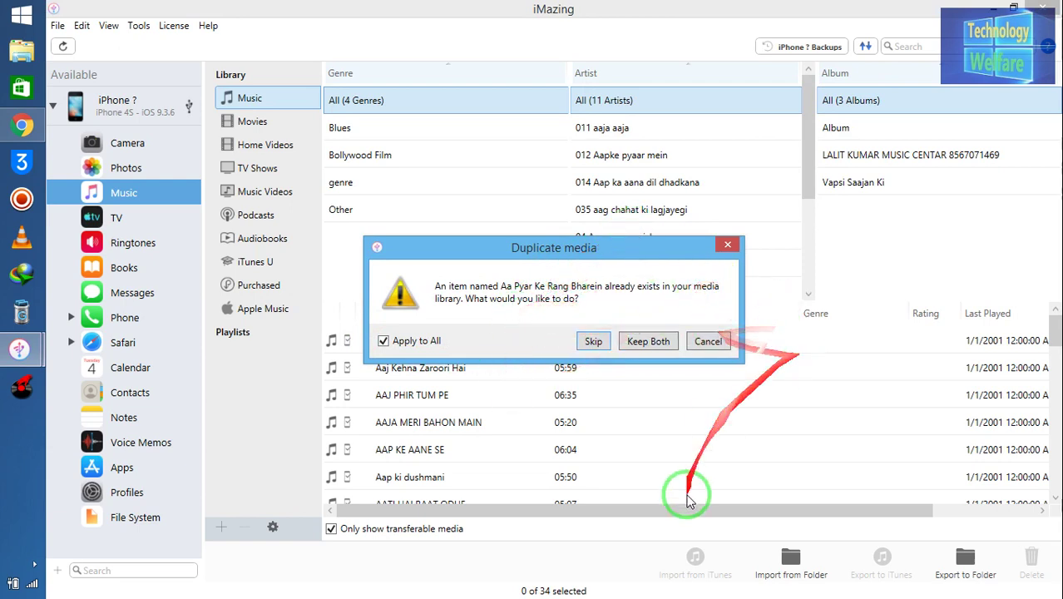
click(707, 342)
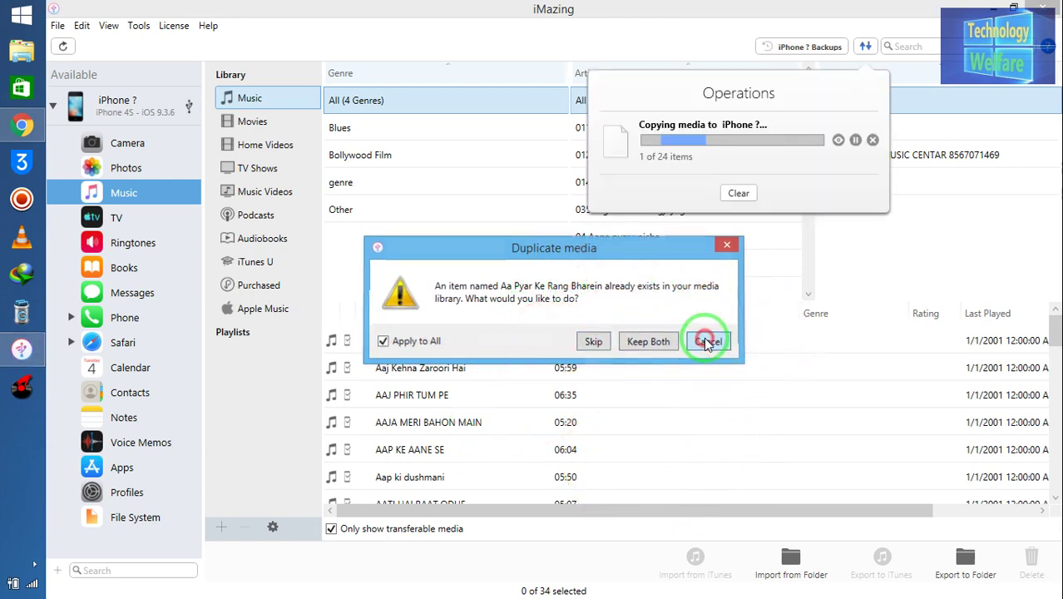
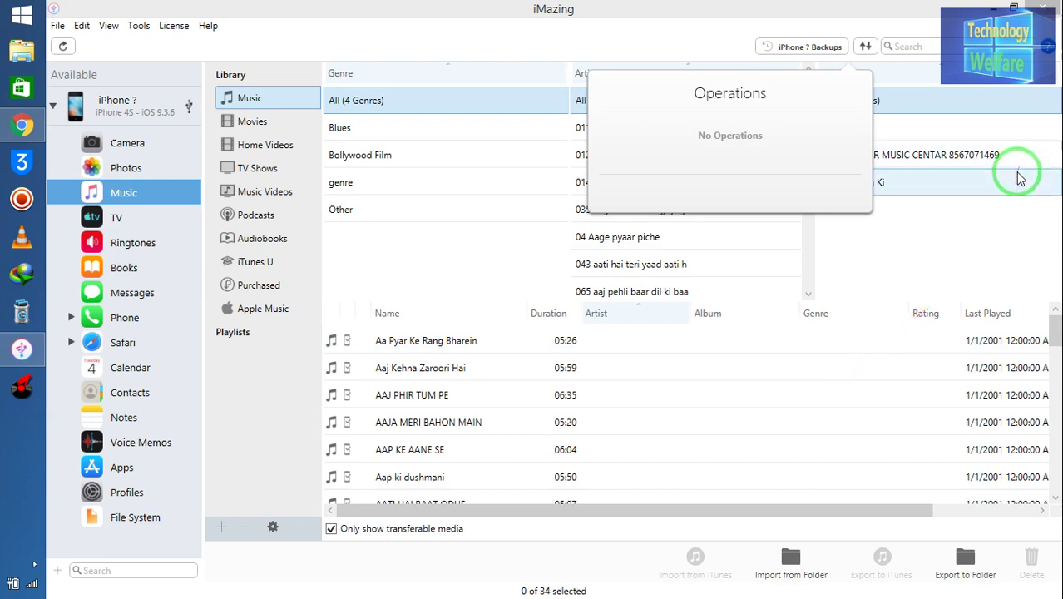
click(1018, 233)
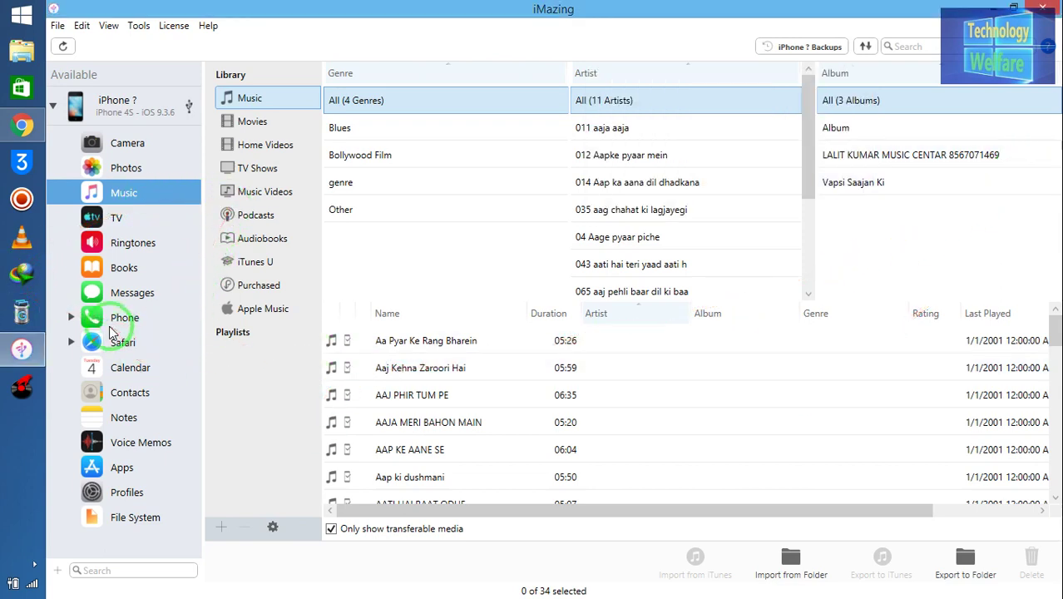
Step: Try to load the iPhone's contacts, and cancel the device backup before it finishes
click(117, 400)
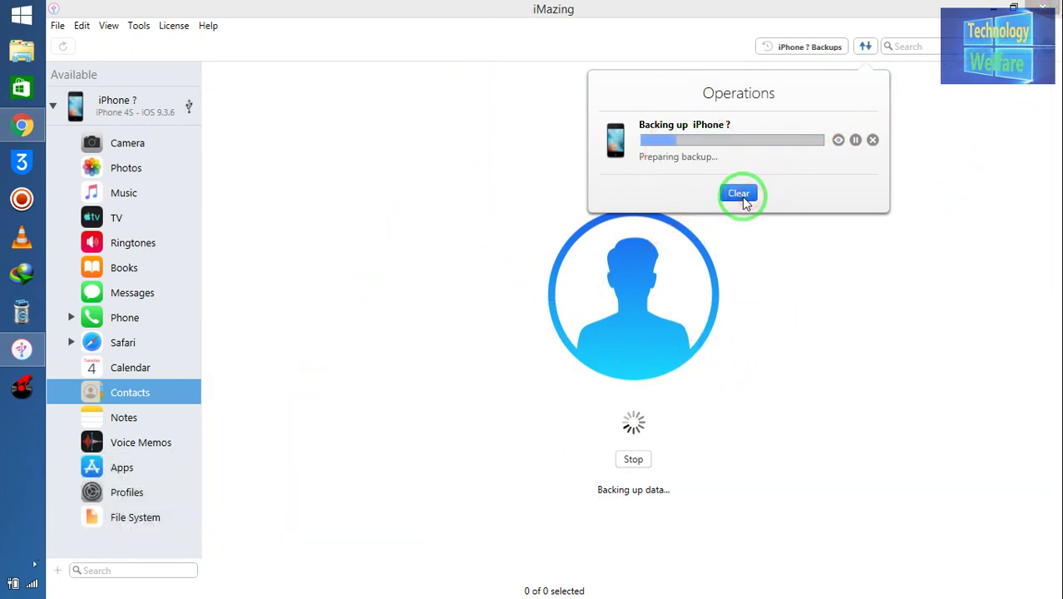
click(874, 140)
click(629, 459)
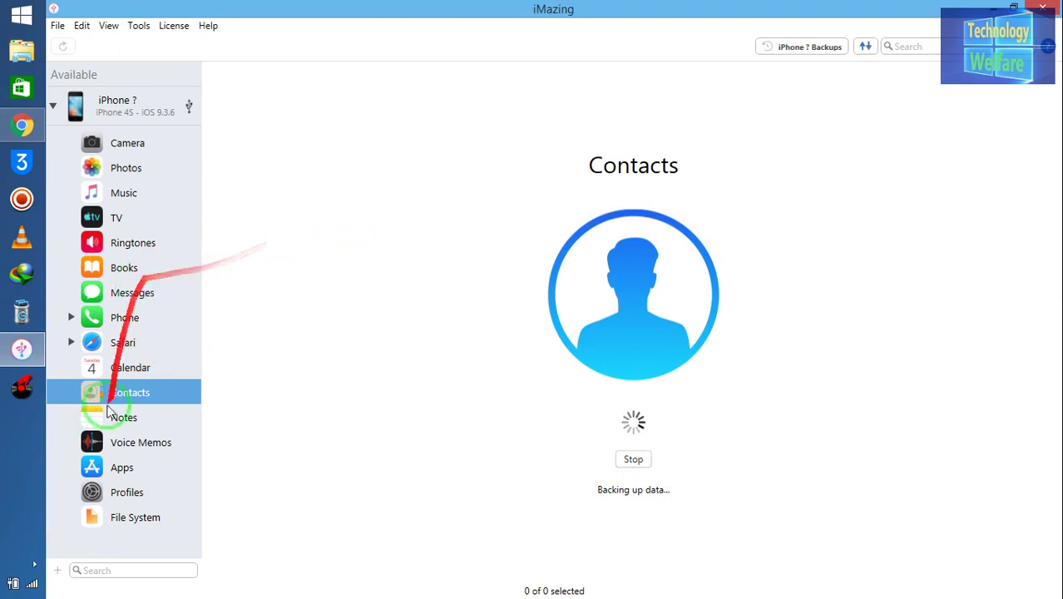
Step: Look through the iPhone's ringtones, profiles and apps, and show the actions available for the YouTube app
click(135, 242)
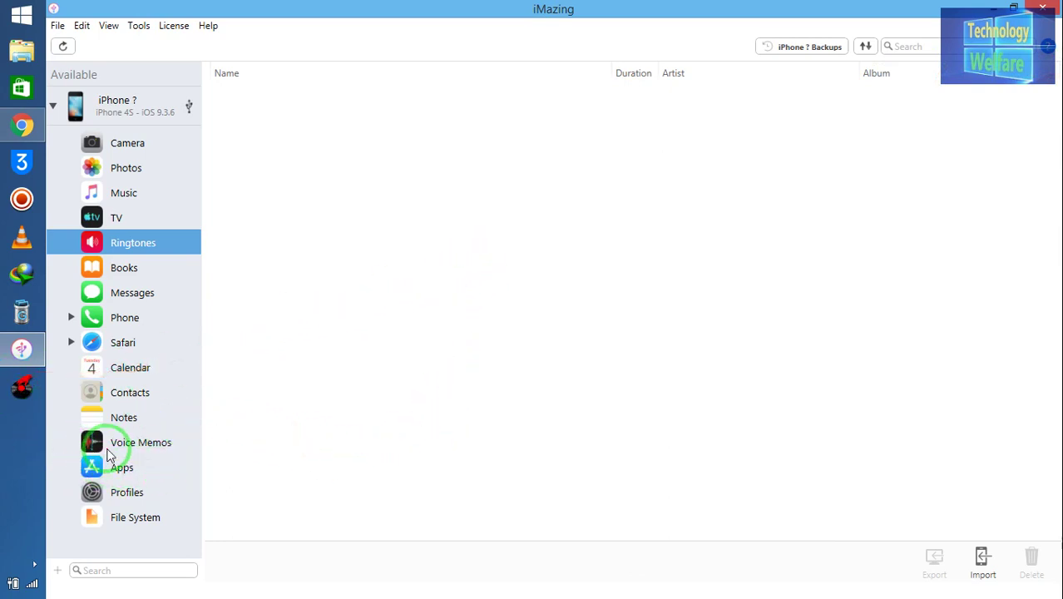
click(121, 498)
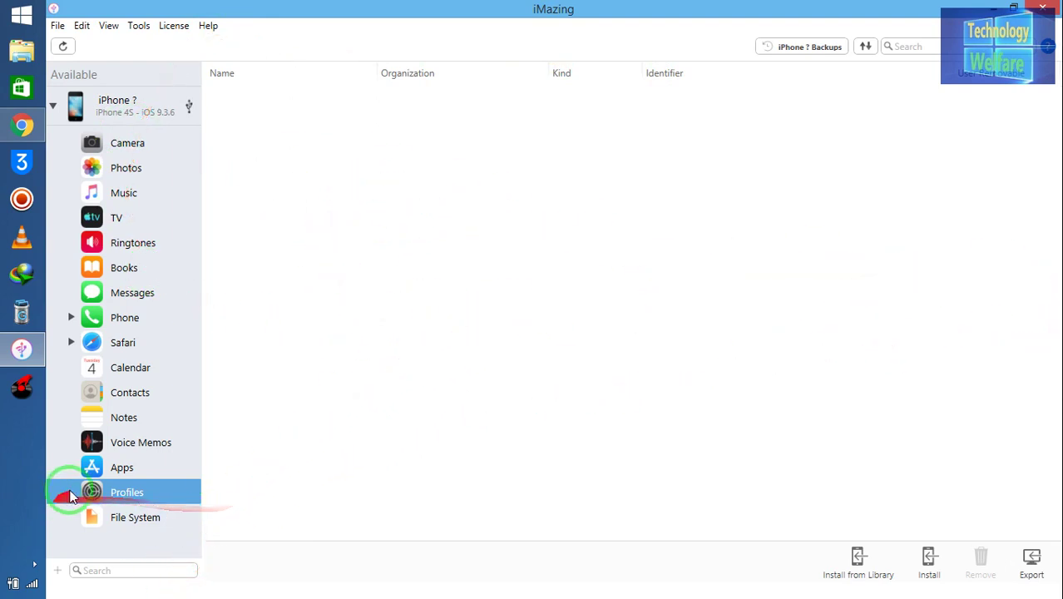
click(116, 467)
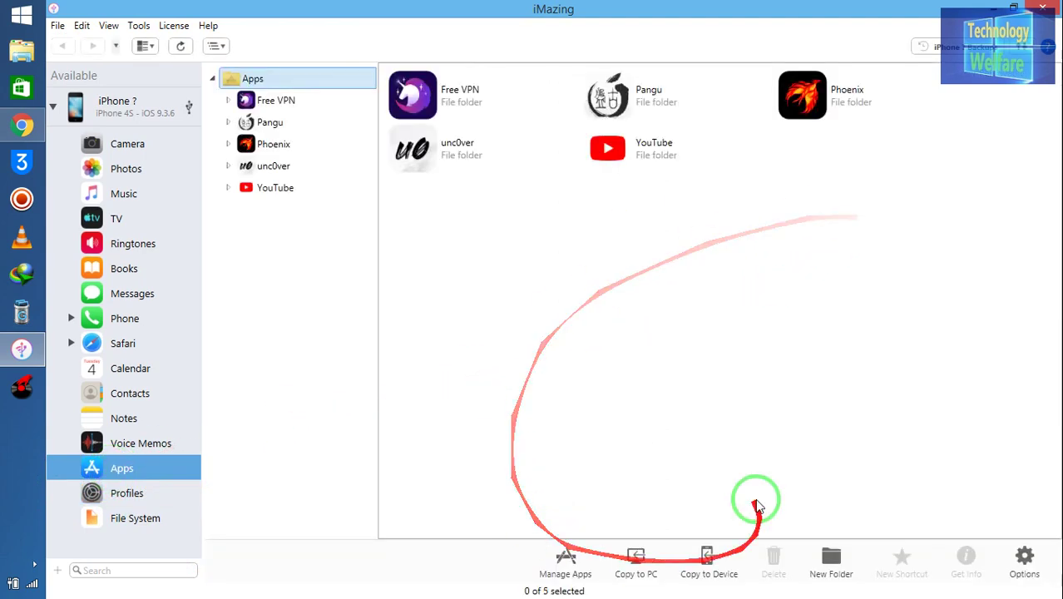
right_click(646, 157)
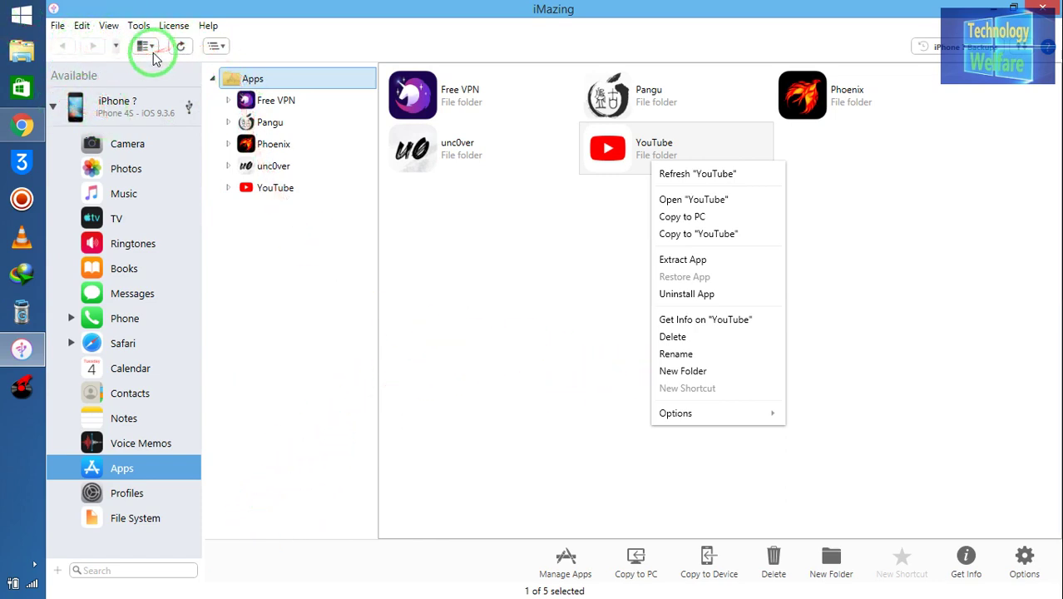
Step: Examine the log in the iPhone's device console, close the console, and collapse the iPhone's list of content categories
click(52, 114)
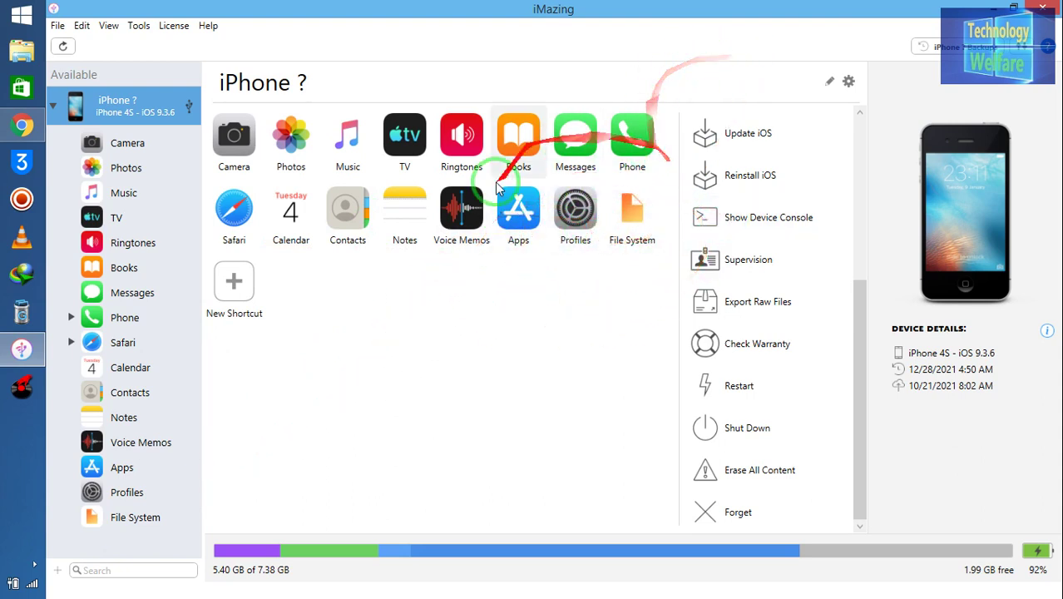
click(771, 230)
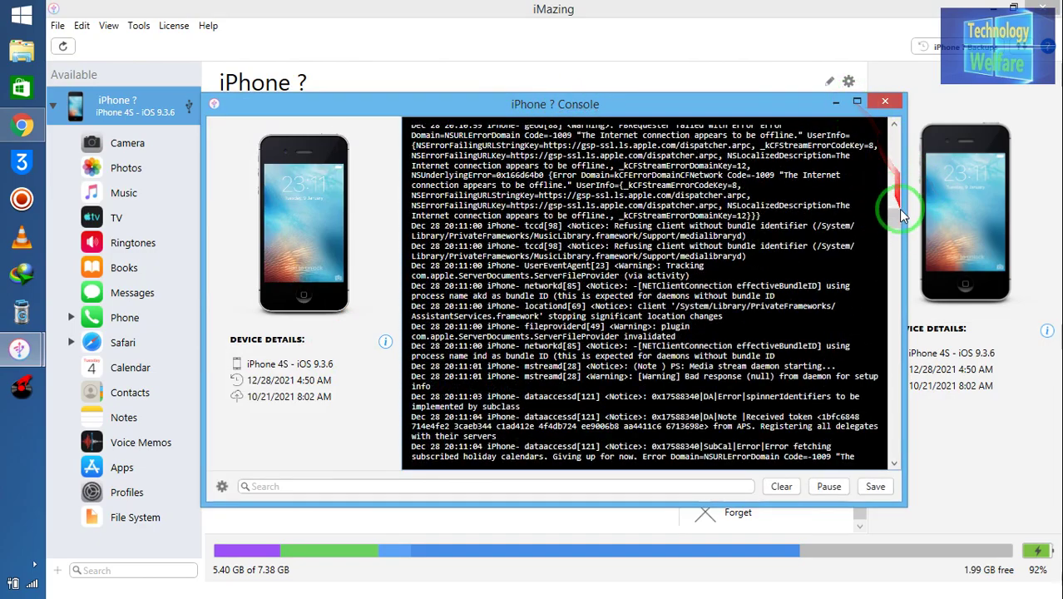
scroll(840, 229, up, 3)
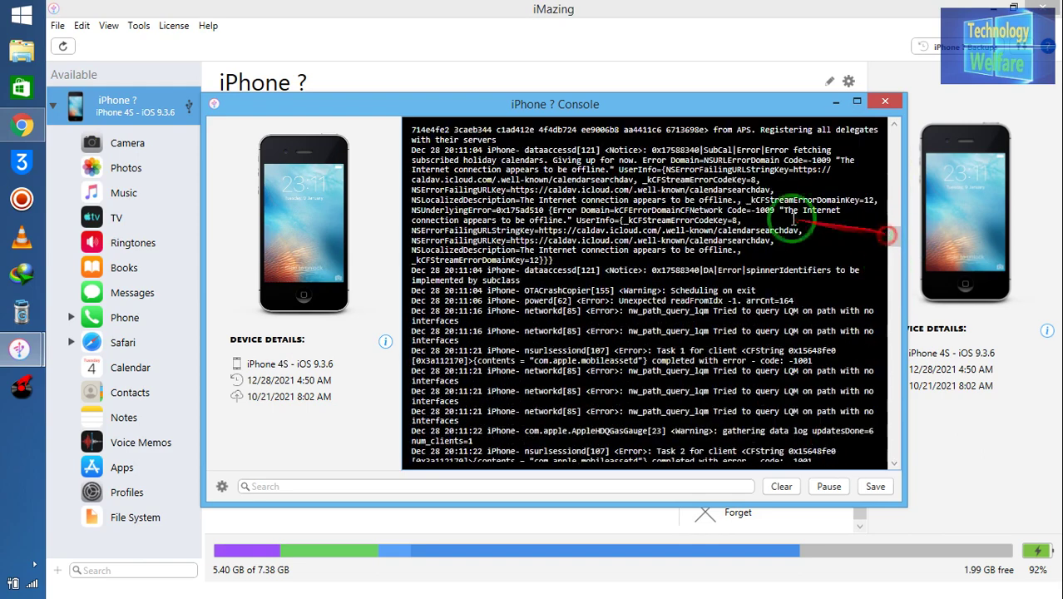
drag(607, 108, 626, 102)
click(772, 254)
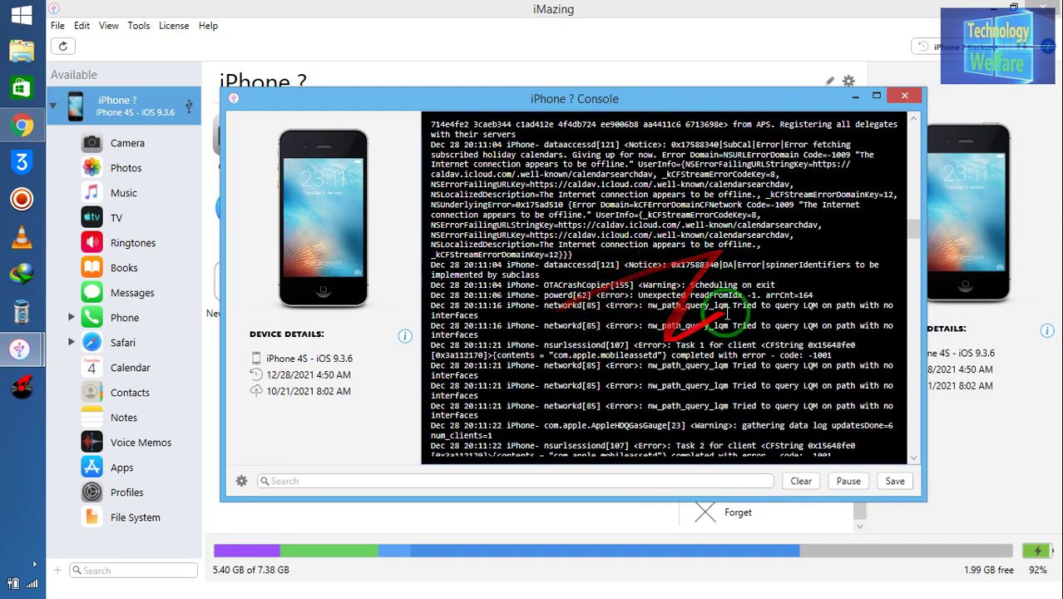
click(905, 96)
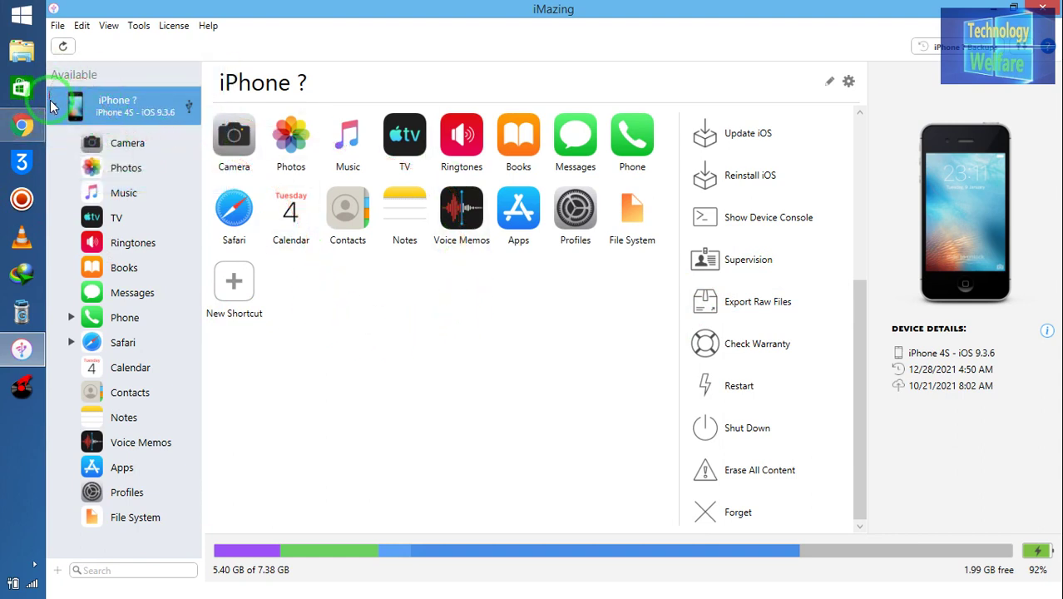
click(50, 101)
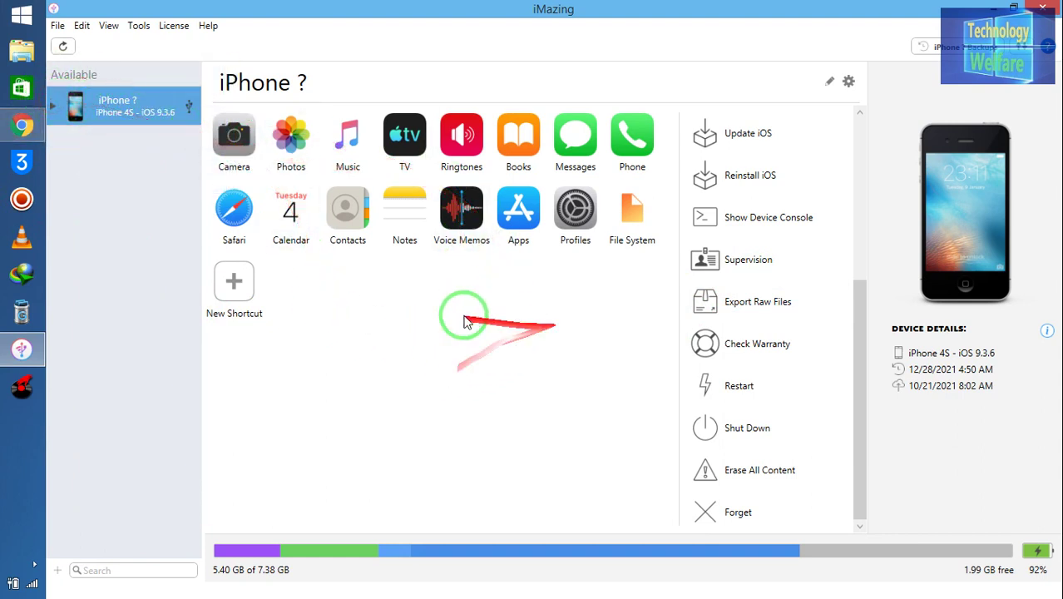